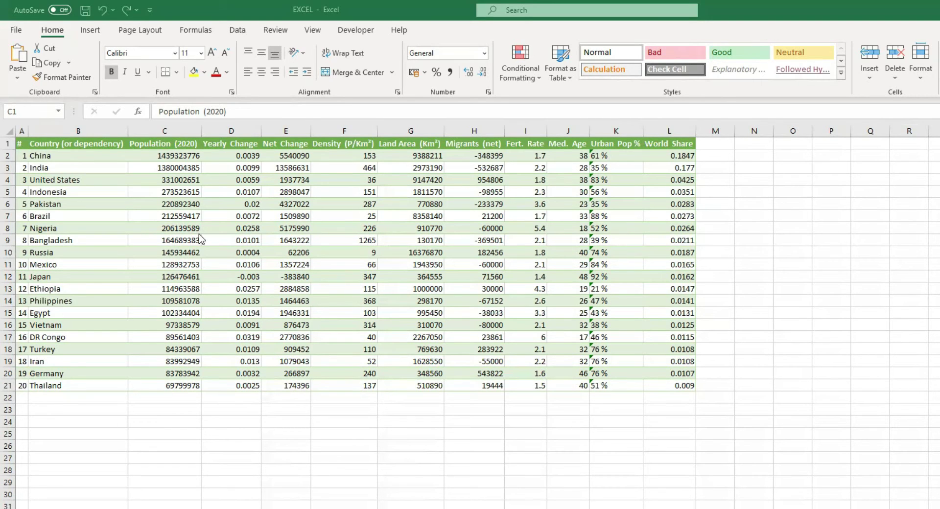
Starting from cell A3, extend the selection one cell at a time across the India row to L3.
{"action": "left_click", "coordinate": [174, 149]}
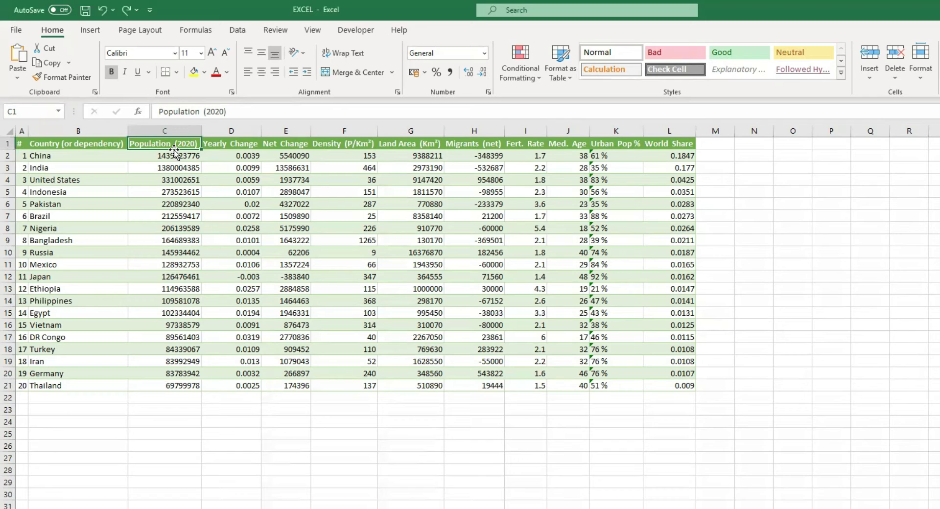
{"action": "key", "text": "Left"}
{"action": "key", "text": "Left"}
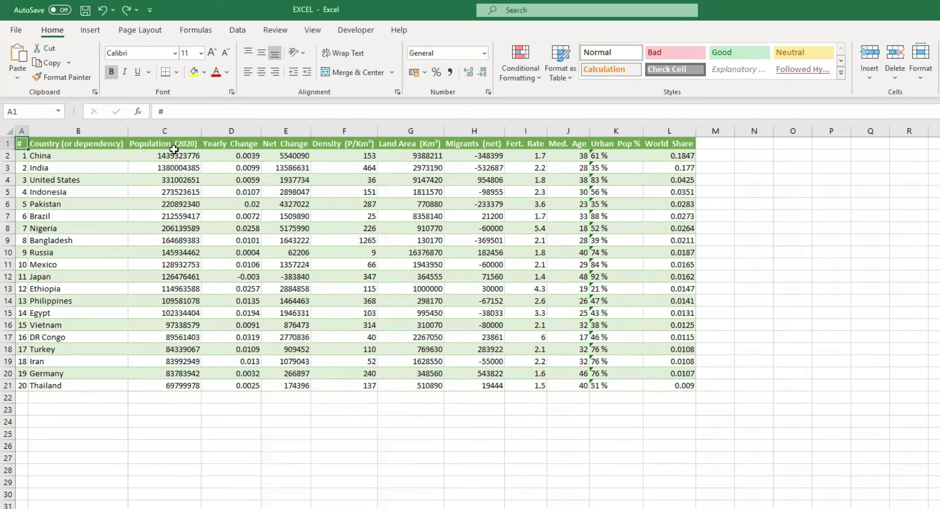
{"action": "key", "text": "Down"}
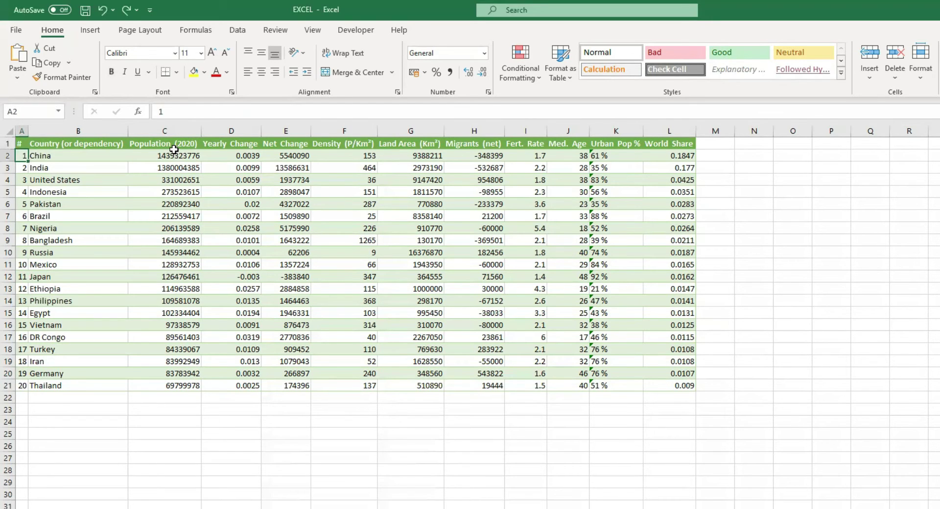
{"action": "key", "text": "Down"}
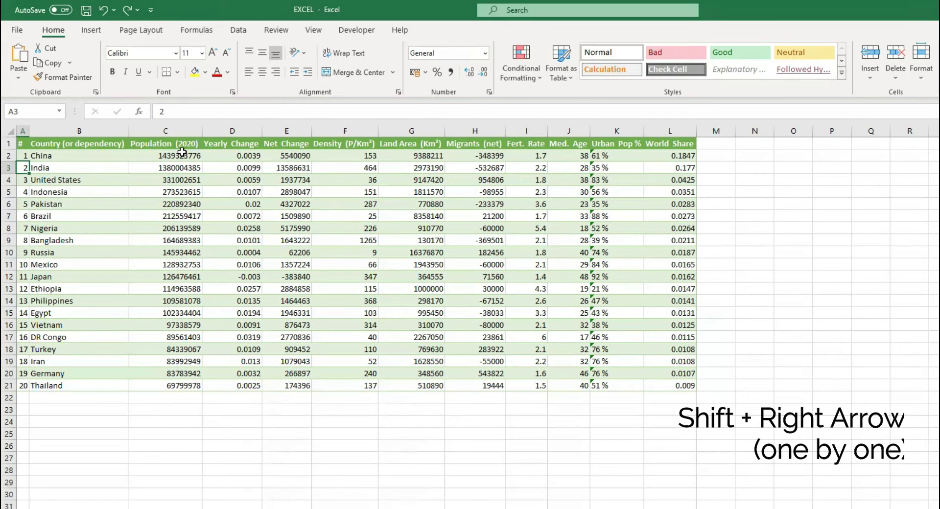
{"action": "key", "text": "shift+Right"}
{"action": "key", "text": "shift+Right"}
{"action": "key", "text": "shift+Right"}
{"action": "key", "text": "shift+Right"}
{"action": "key", "text": "shift+Right"}
{"action": "key", "text": "shift+Right"}
{"action": "key", "text": "shift+Right"}
{"action": "key", "text": "shift+Right"}
{"action": "key", "text": "shift+Right"}
{"action": "key", "text": "shift+Right"}
{"action": "key", "text": "shift+Right"}
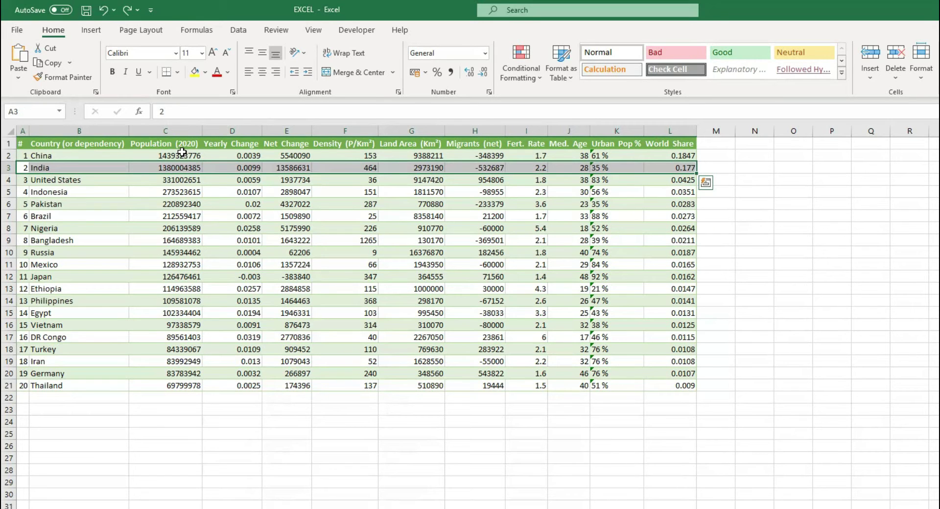
Reset to cell A3, select the India row through the last data column in one jump, and shrink the selection back to A3.
{"action": "key", "text": "Left"}
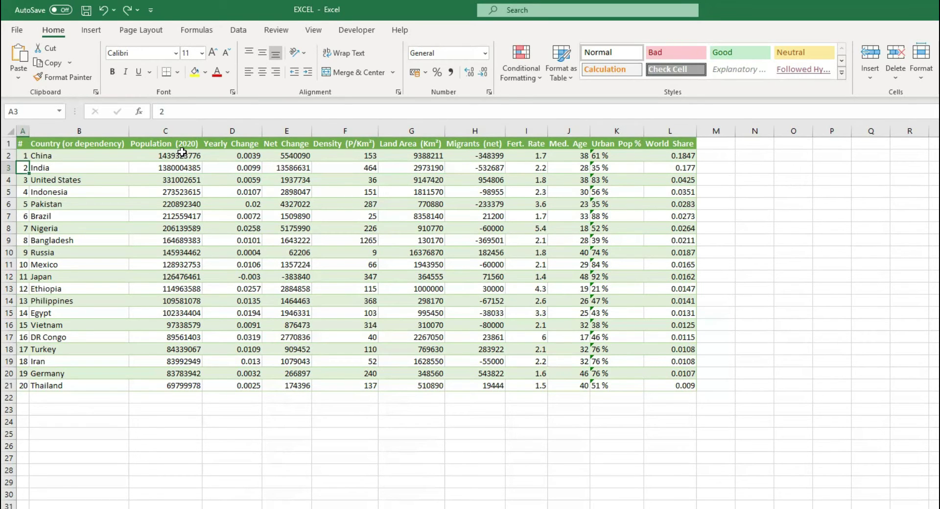
{"action": "key", "text": "ctrl+shift+Right"}
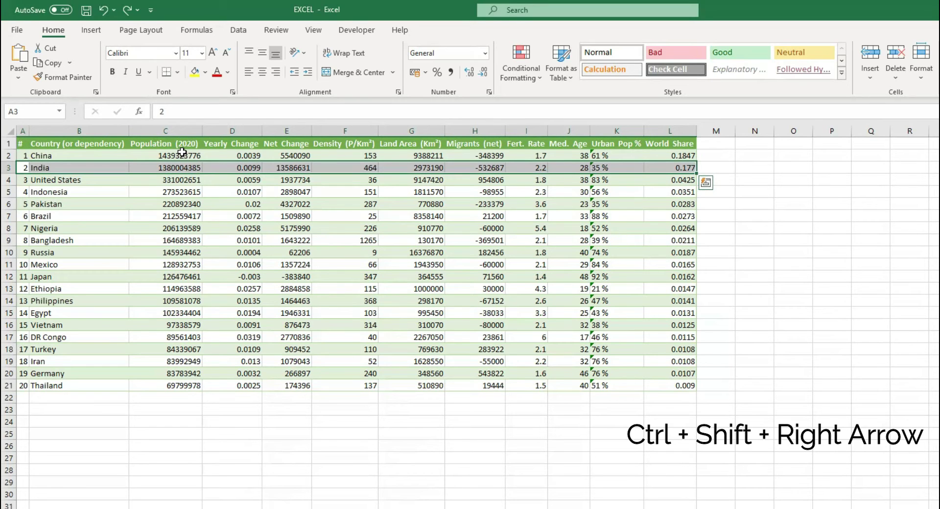
{"action": "key", "text": "ctrl+shift+Left"}
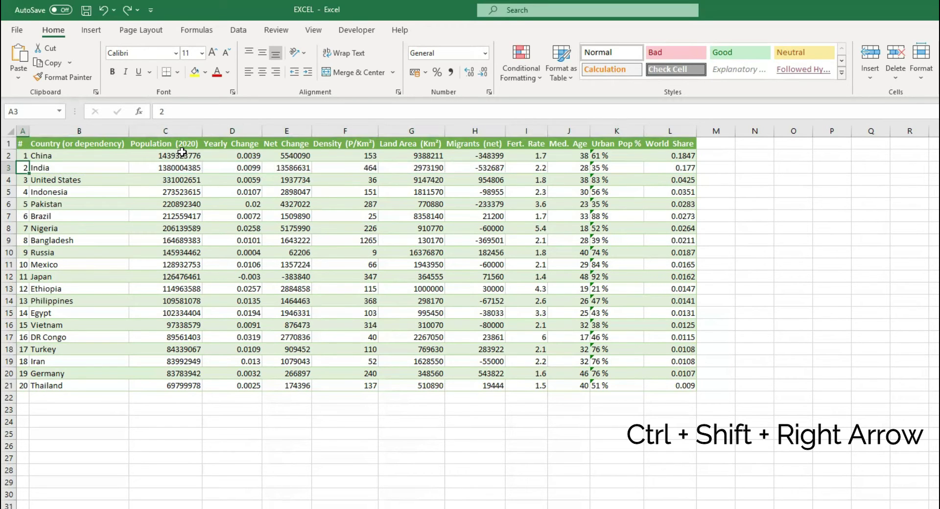
Starting from header cell B1, extend the selection one cell at a time down the Country column to B21.
{"action": "key", "text": "Right"}
{"action": "key", "text": "Up"}
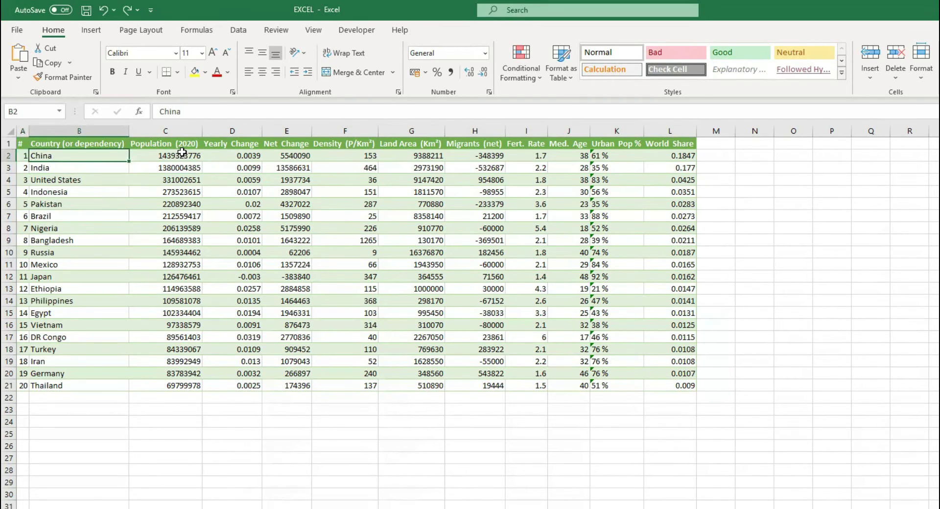
{"action": "key", "text": "Up"}
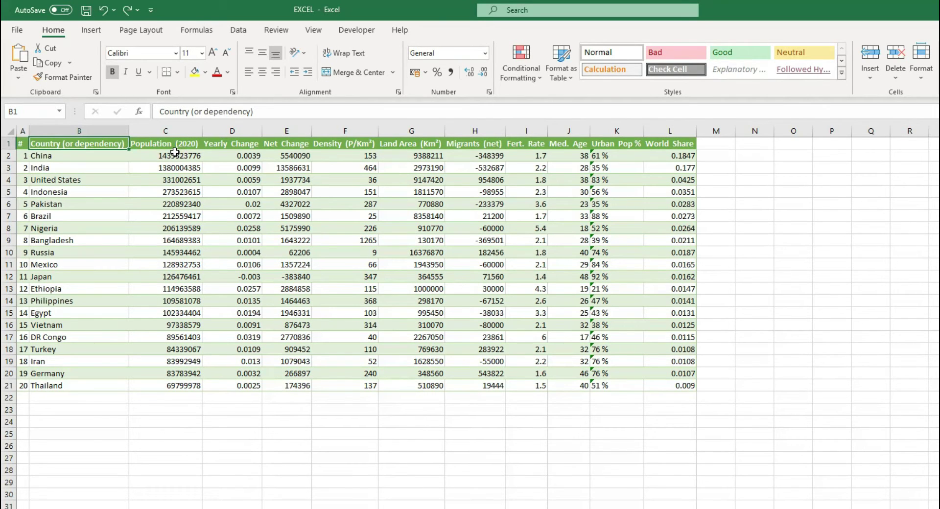
{"action": "key", "text": "Down"}
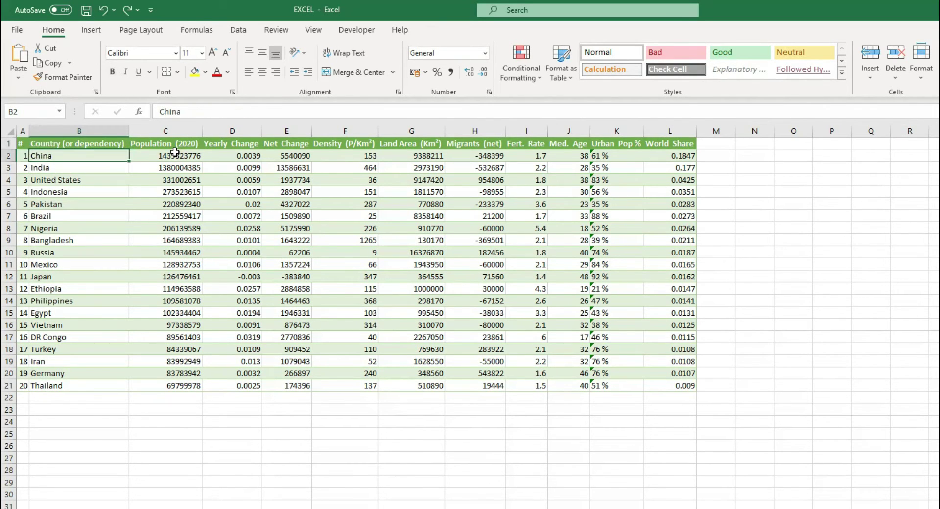
{"action": "key", "text": "Up"}
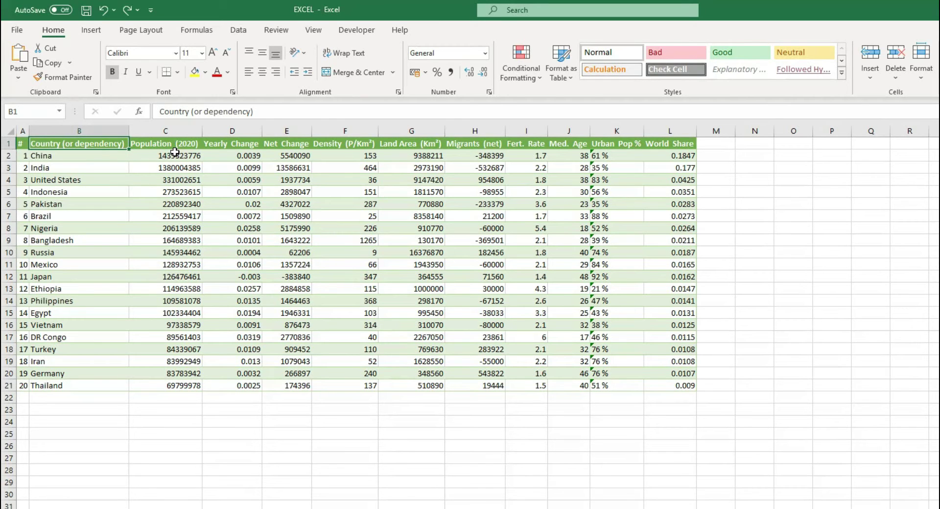
{"action": "key", "text": "shift+Down"}
{"action": "key", "text": "shift+Down"}
{"action": "key", "text": "shift+Down"}
{"action": "key", "text": "shift+Down"}
{"action": "key", "text": "shift+Down"}
{"action": "key", "text": "shift+Down"}
{"action": "key", "text": "shift+Down"}
{"action": "key", "text": "shift+Down"}
{"action": "key", "text": "shift+Down"}
{"action": "key", "text": "shift+Down"}
{"action": "key", "text": "shift+Down"}
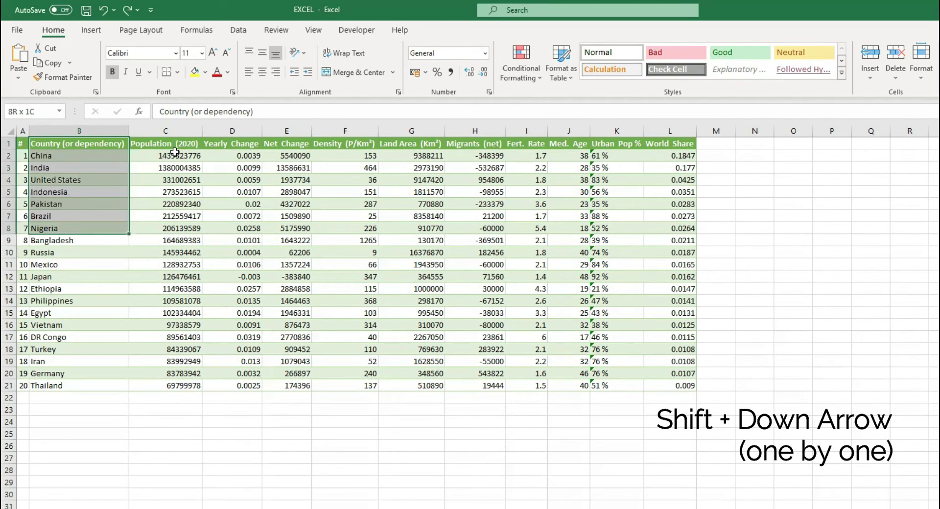
{"action": "key", "text": "shift+Down"}
{"action": "key", "text": "shift+Down"}
{"action": "key", "text": "shift+Down"}
{"action": "key", "text": "shift+Down"}
{"action": "key", "text": "shift+Down"}
{"action": "key", "text": "shift+Down"}
{"action": "key", "text": "shift+Down"}
{"action": "key", "text": "shift+Down"}
{"action": "key", "text": "shift+Down"}
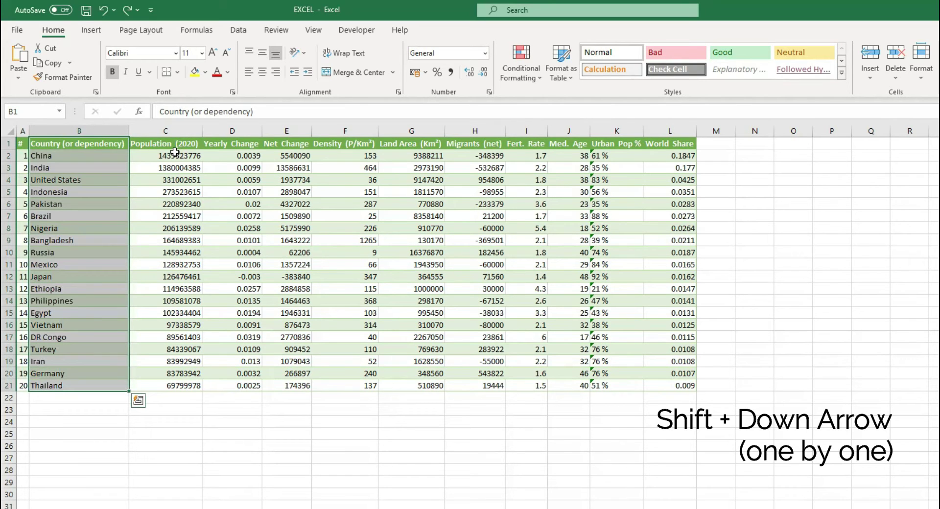
Reset to B1, select the Country column down to its last entry in one jump, and shrink the selection back to B1.
{"action": "key", "text": "Up"}
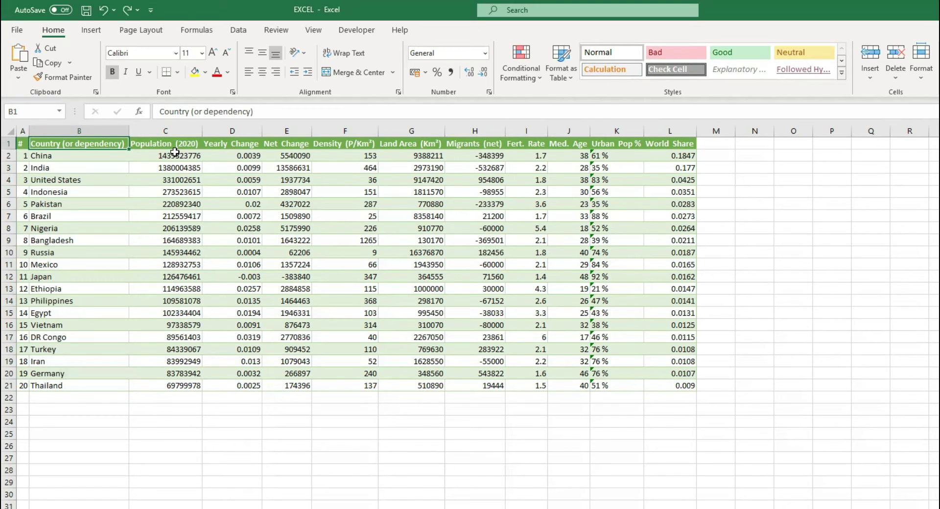
{"action": "key", "text": "ctrl+shift+Down"}
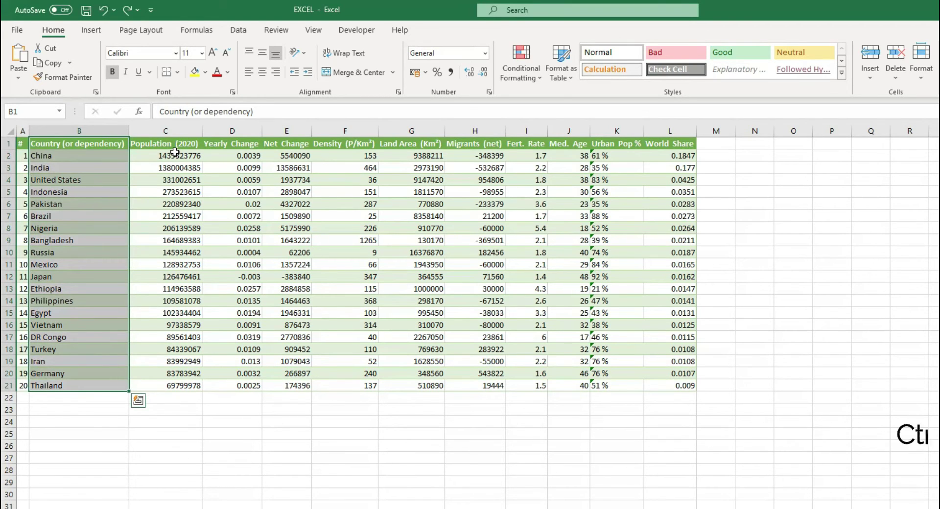
{"action": "key", "text": "ctrl+shift+Up"}
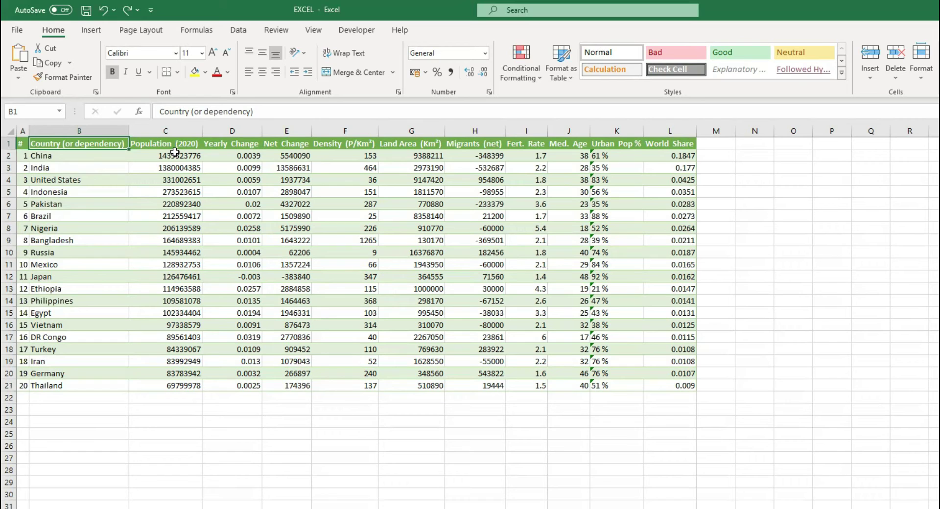
Jump the active cell between the data edges, from B1 to B21 and among corners A21, A1, L21 and L1, ending at L1.
{"action": "key", "text": "ctrl+Down"}
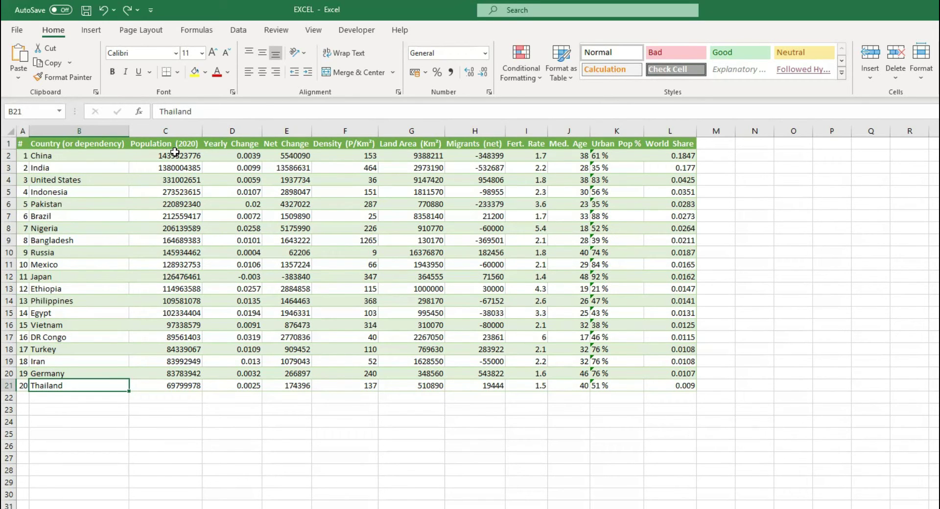
{"action": "key", "text": "Left"}
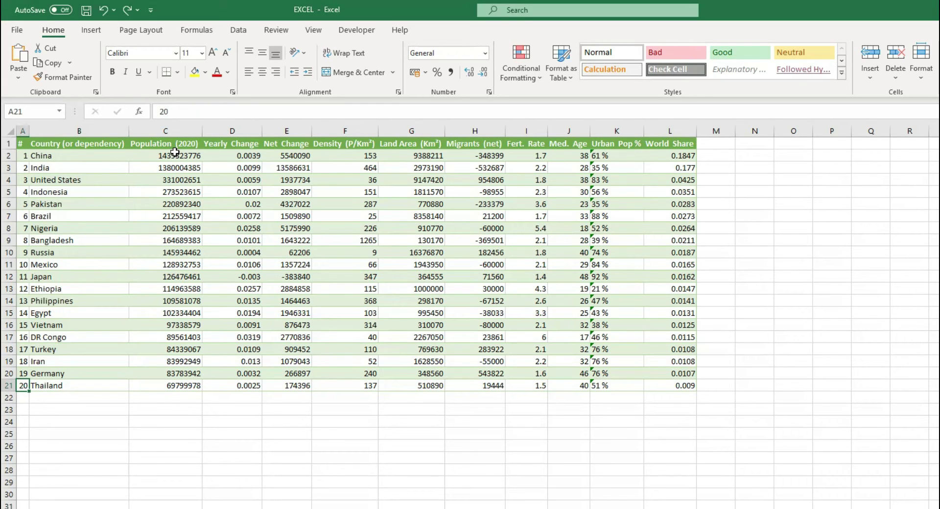
{"action": "key", "text": "ctrl+Up"}
{"action": "key", "text": "ctrl+Down"}
{"action": "key", "text": "ctrl+Right"}
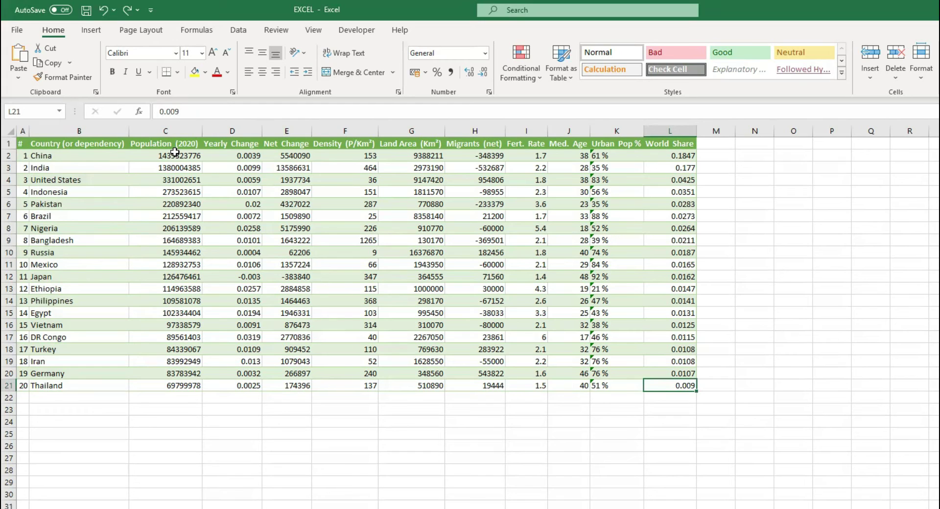
{"action": "key", "text": "ctrl+Up"}
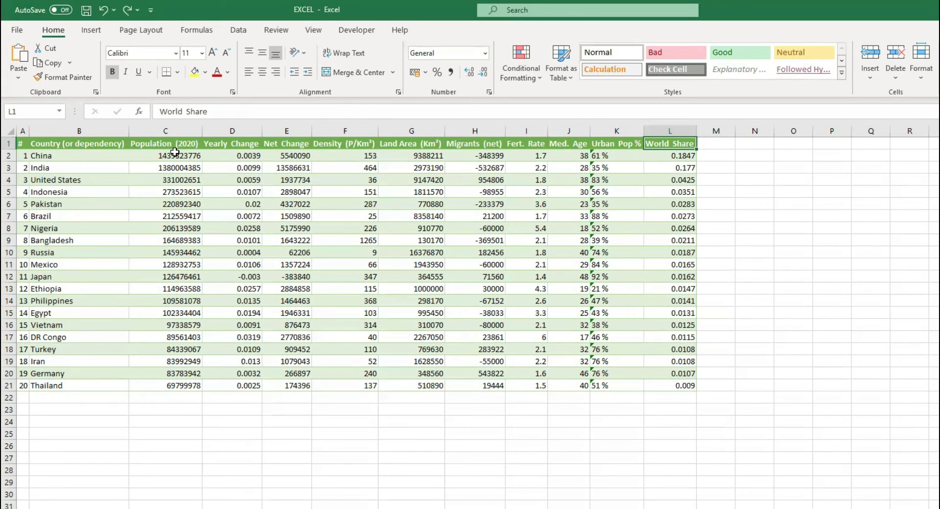
{"action": "key", "text": "ctrl+Down"}
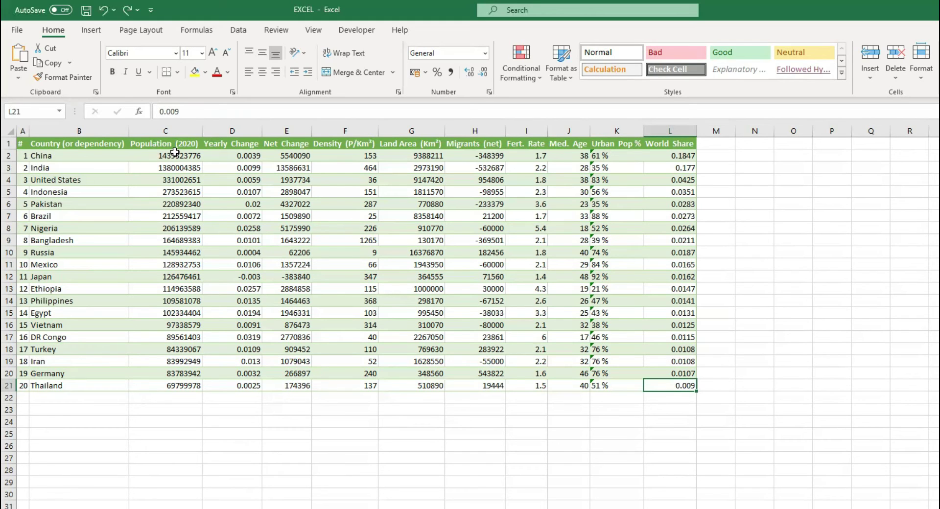
{"action": "key", "text": "ctrl+Up"}
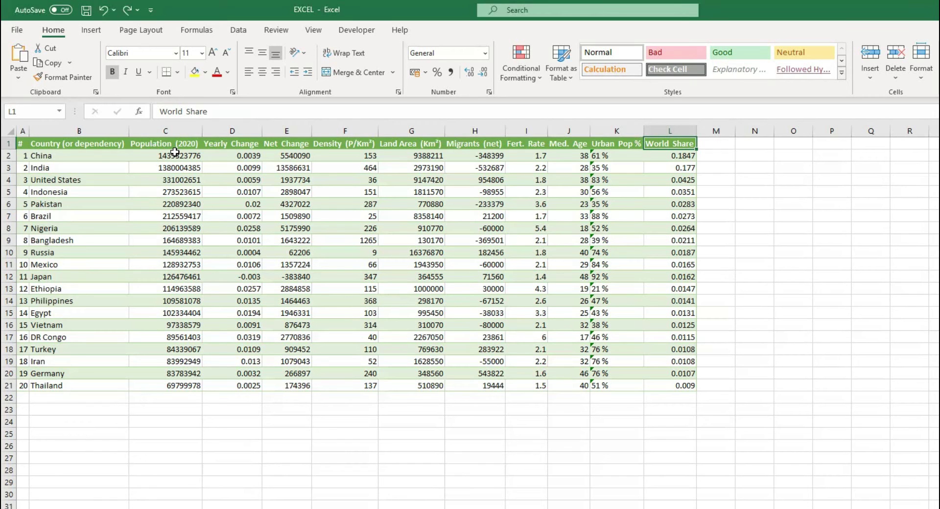
Return to cell A1 and select the whole table A1:L21 by extending to the last data row and column.
{"action": "key", "text": "ctrl+Left"}
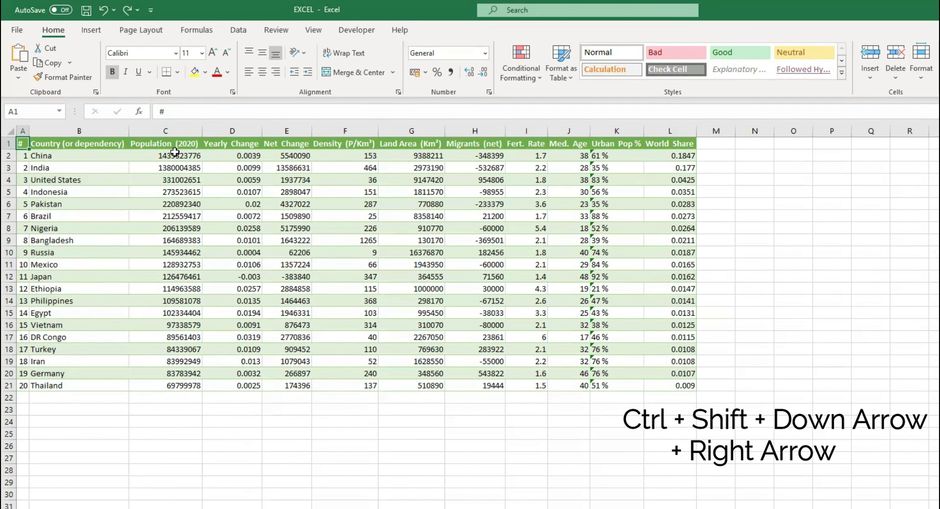
{"action": "key", "text": "ctrl+shift+Down"}
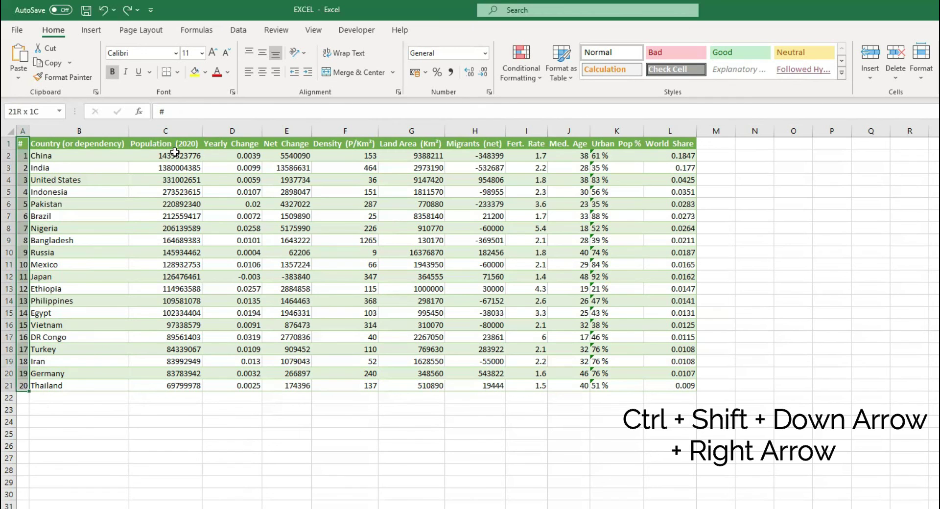
{"action": "key", "text": "ctrl+shift+Right"}
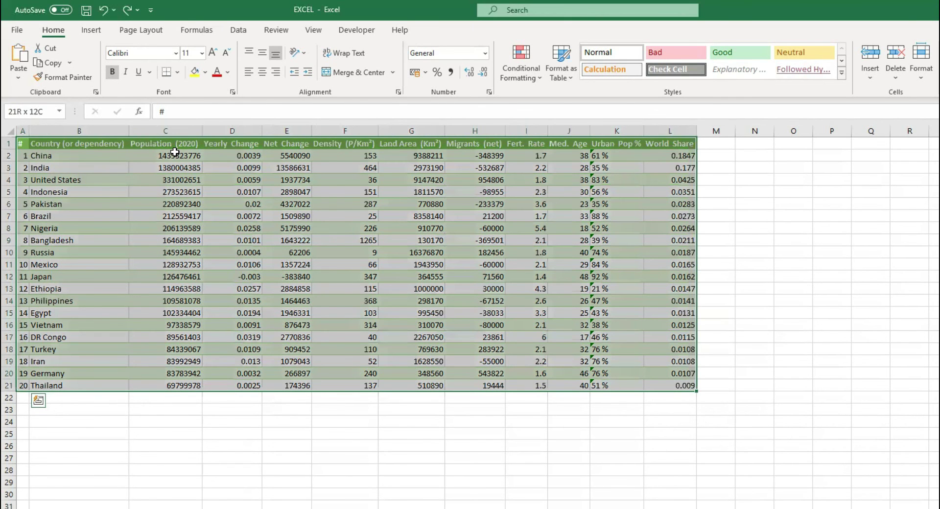
Extend the selection to the end of the worksheet and reduce it back to the table's data range.
{"action": "key", "text": "ctrl+shift+Down"}
{"action": "key", "text": "ctrl+shift+Right"}
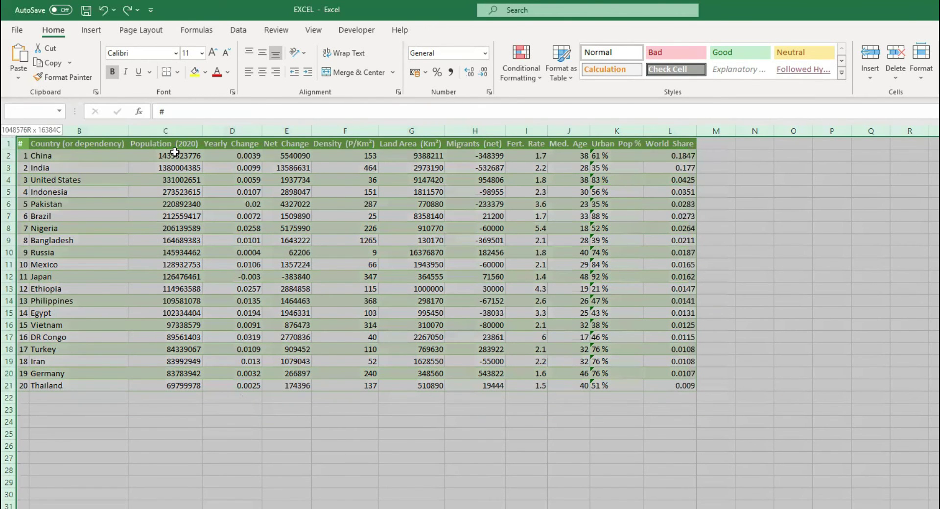
{"action": "key", "text": "ctrl+a"}
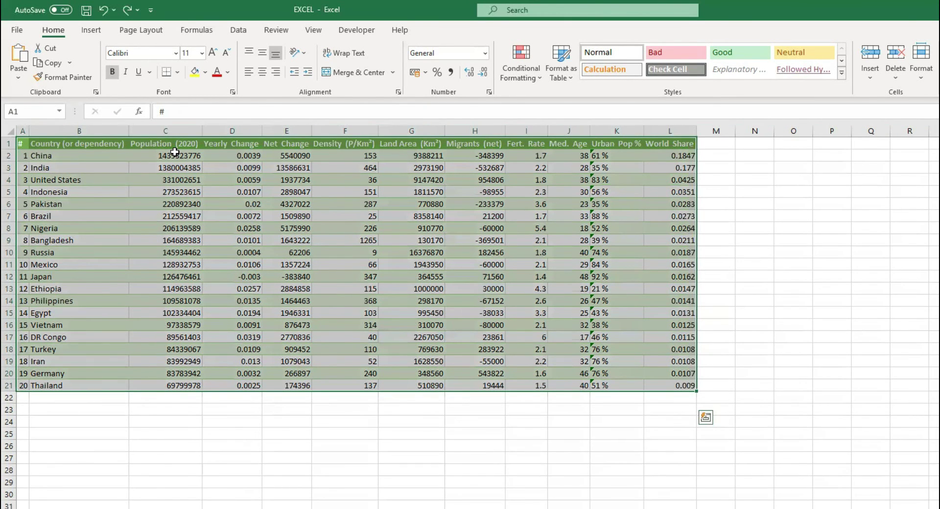
{"action": "key", "text": "ctrl+q"}
{"action": "key", "text": "s"}
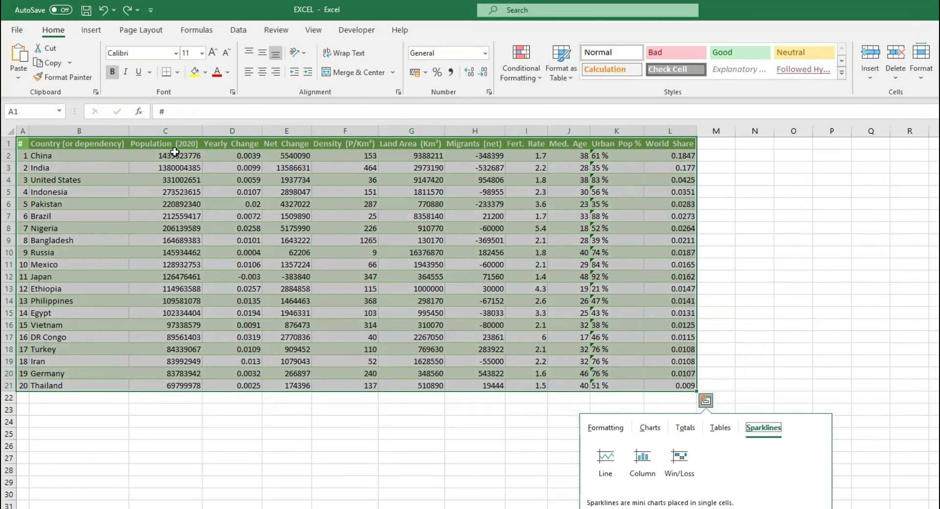
{"action": "key", "text": "Escape"}
Go back to the sheet's first cell and reselect the table range A1:L21 down to row 21 and across to column L.
{"action": "key", "text": "ctrl+Home"}
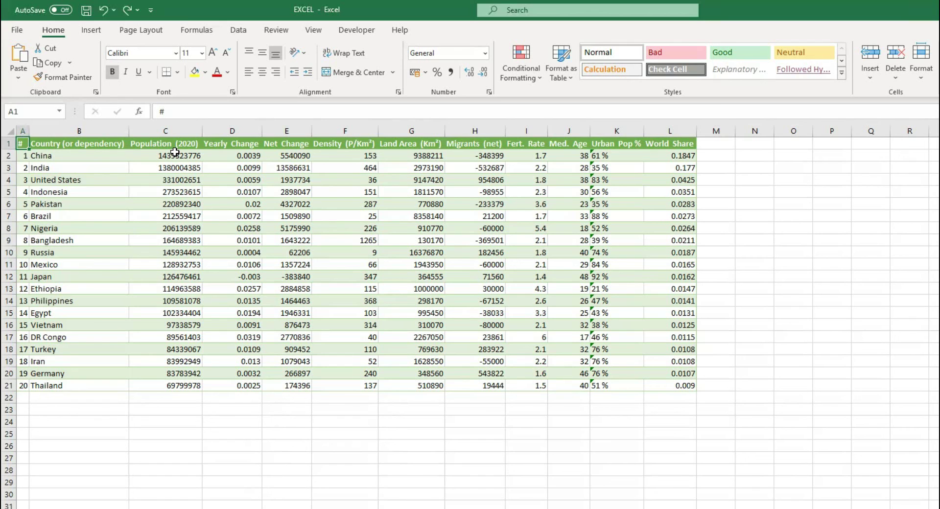
{"action": "key", "text": "ctrl+shift+Down"}
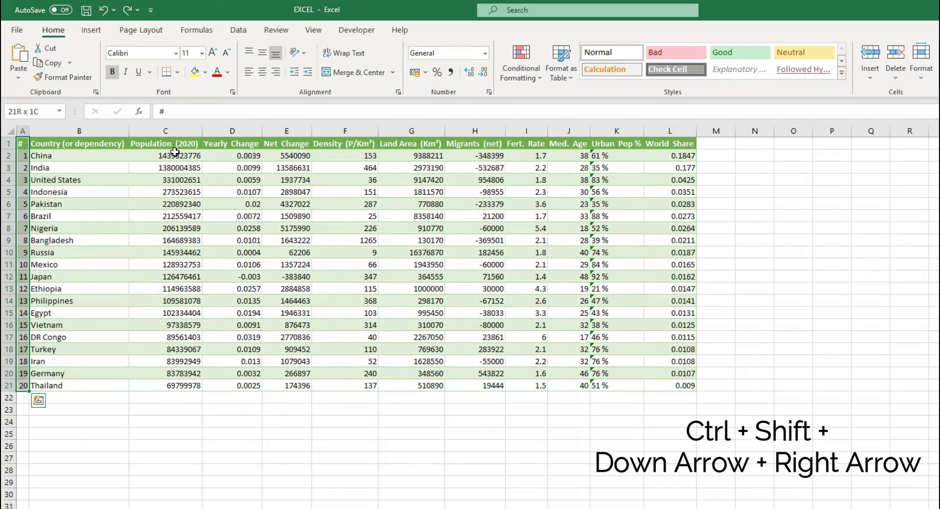
{"action": "key", "text": "ctrl+shift+Right"}
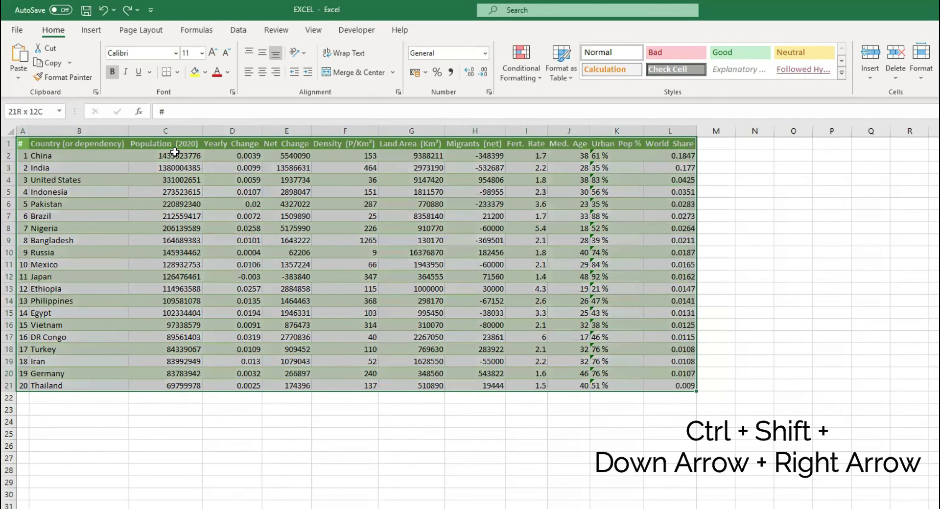